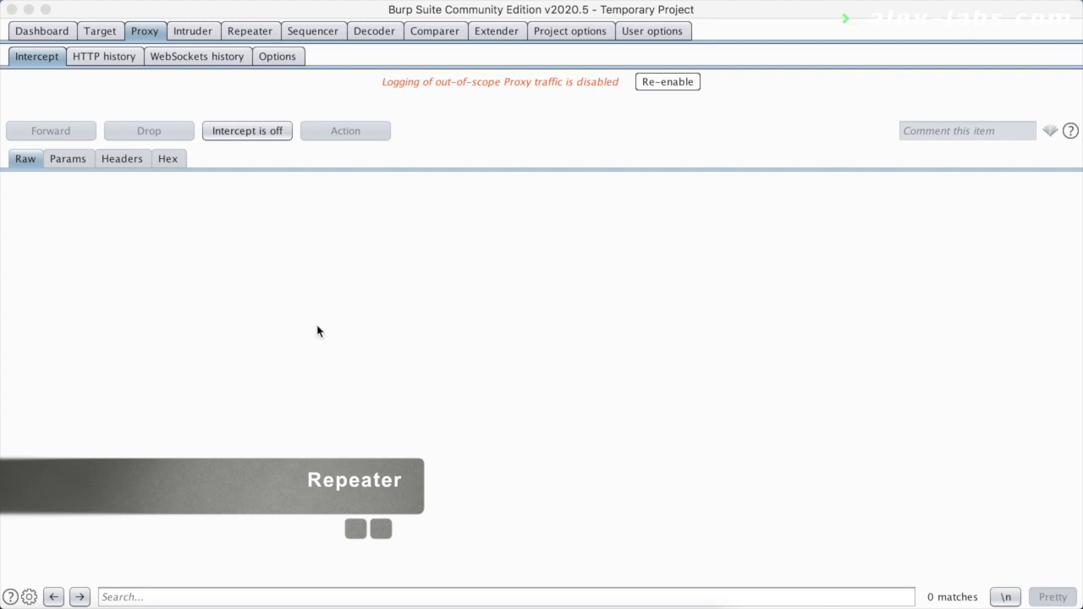
# Step: Send the GET /WebGoat/start.mvc request from the proxy HTTP history to Repeater and open it there
pyautogui.click(88, 57)
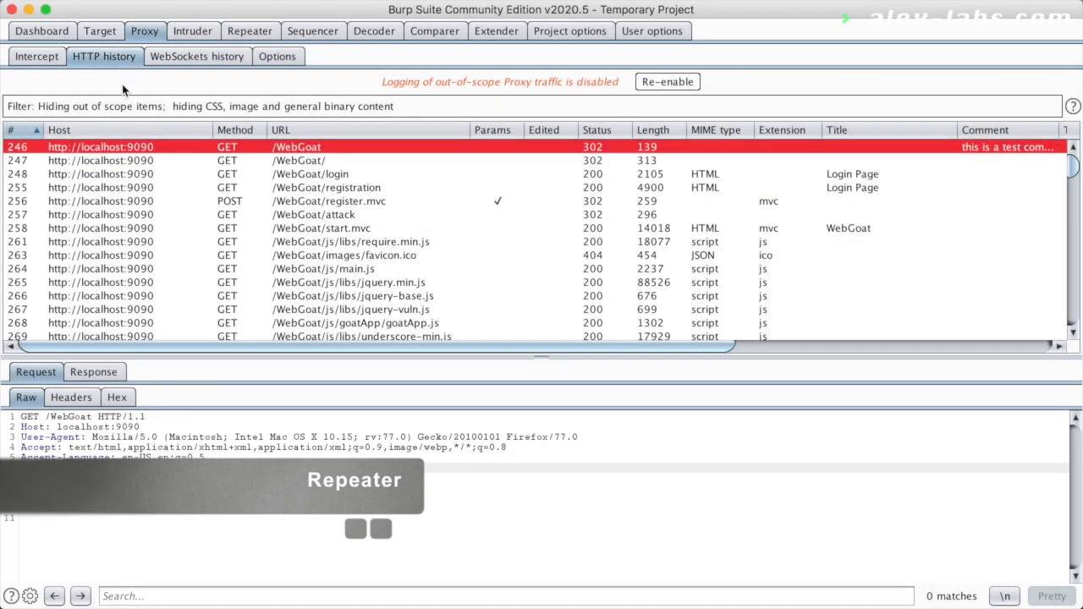
pyautogui.click(124, 227)
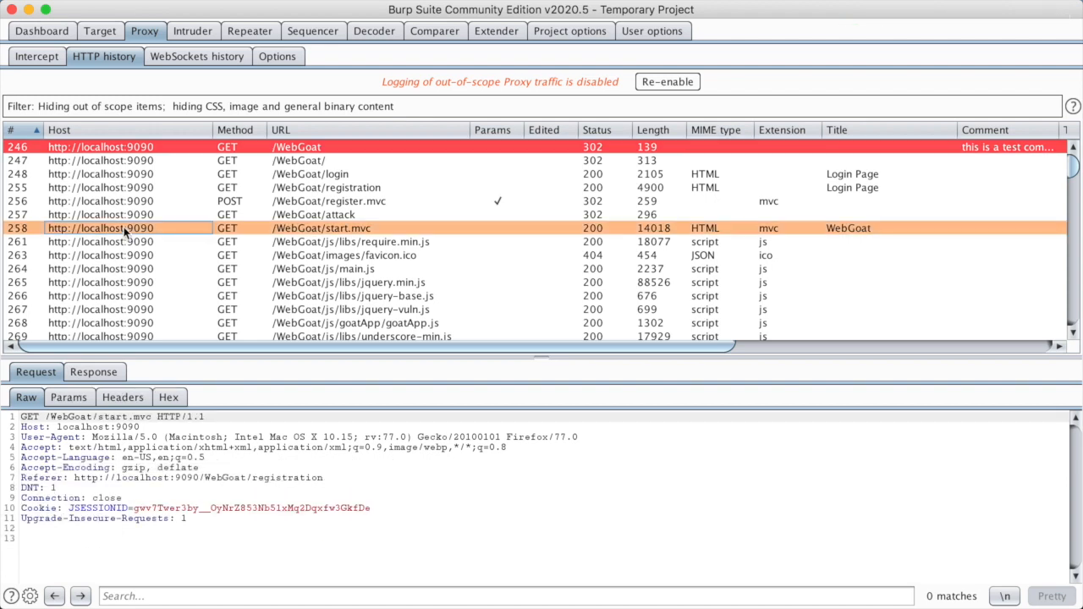
pyautogui.rightClick(124, 227)
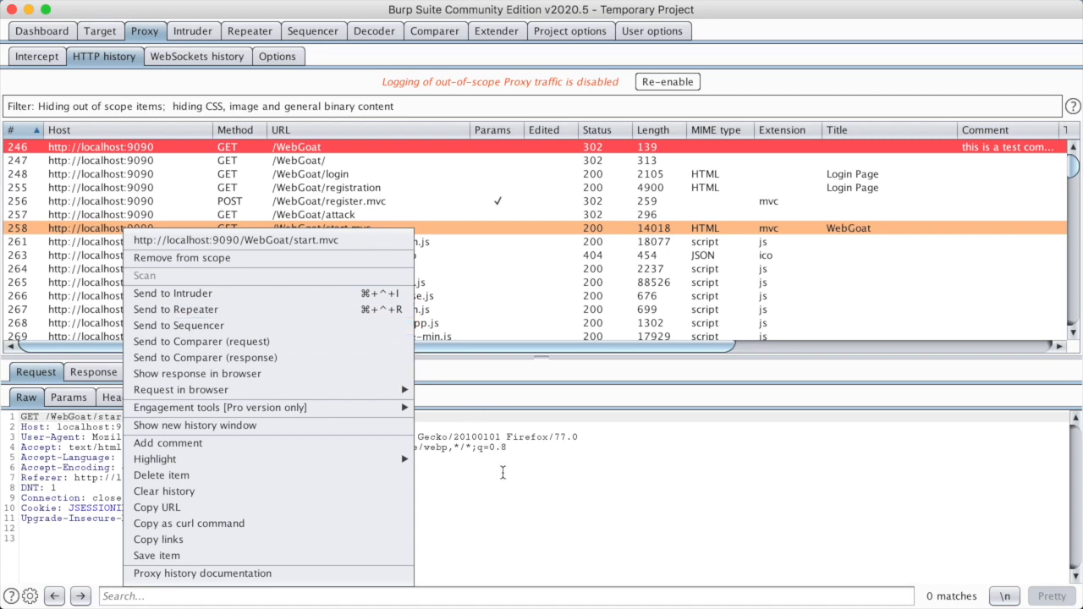
pyautogui.click(504, 472)
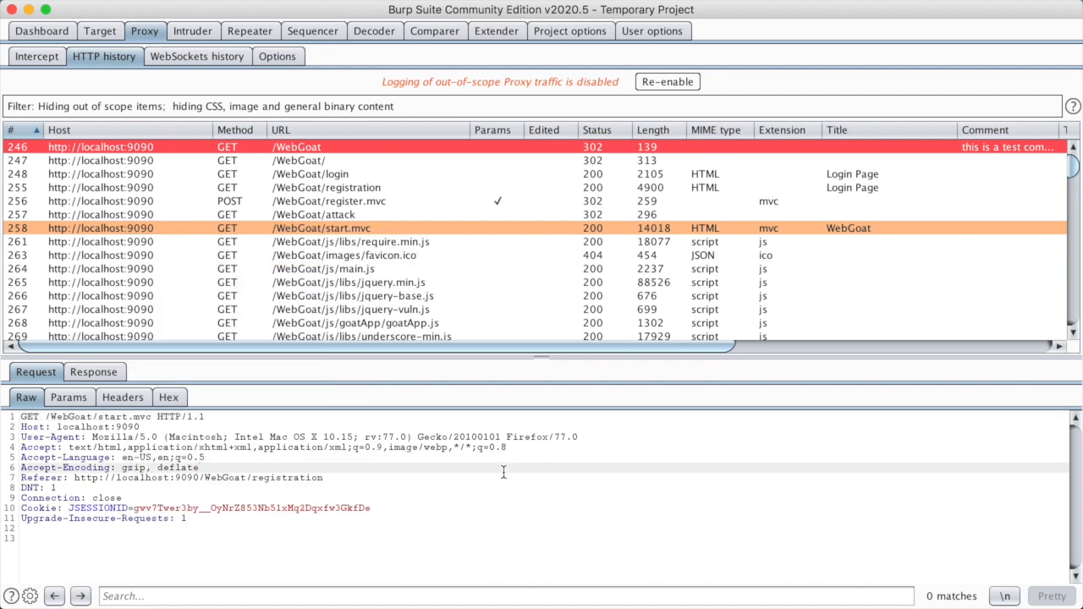
pyautogui.rightClick(362, 520)
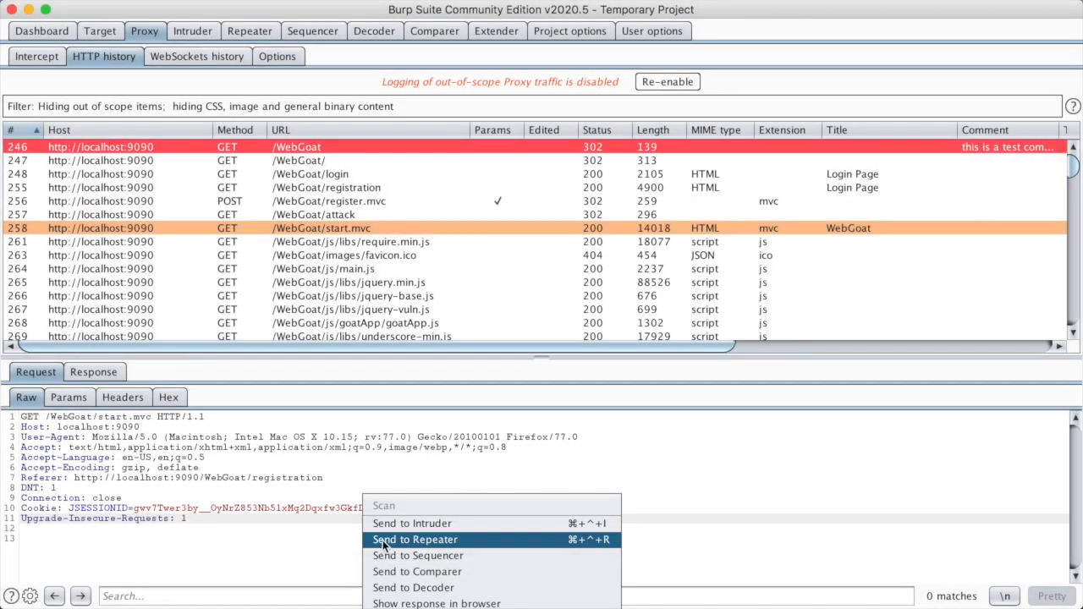
pyautogui.click(383, 540)
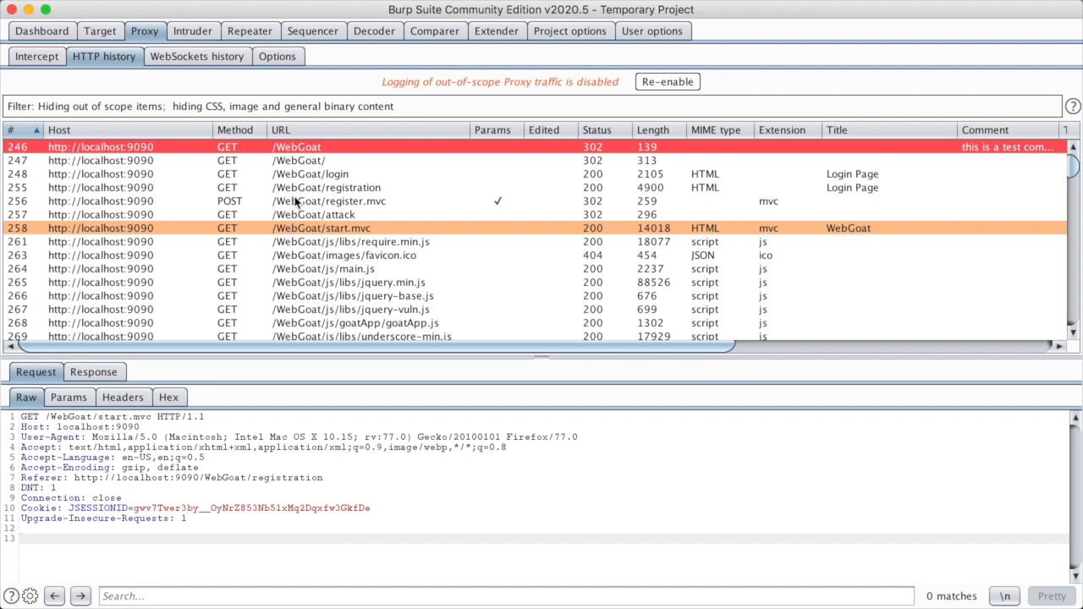
pyautogui.click(268, 34)
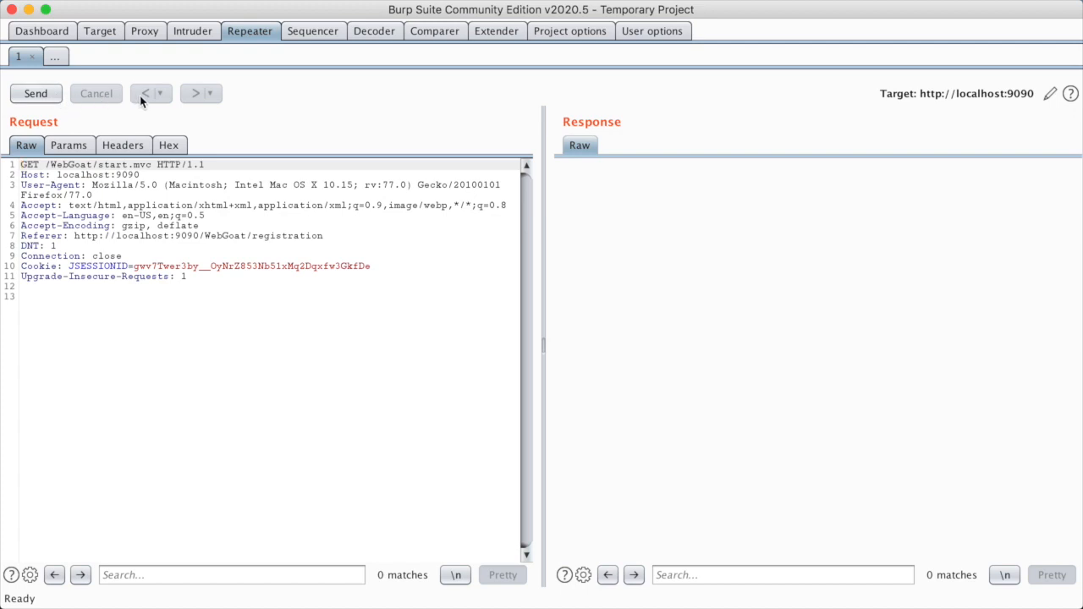
# Step: Add an empty second Repeater tab and rename the first request's tab to Start.mvc
pyautogui.click(55, 62)
pyautogui.click(68, 75)
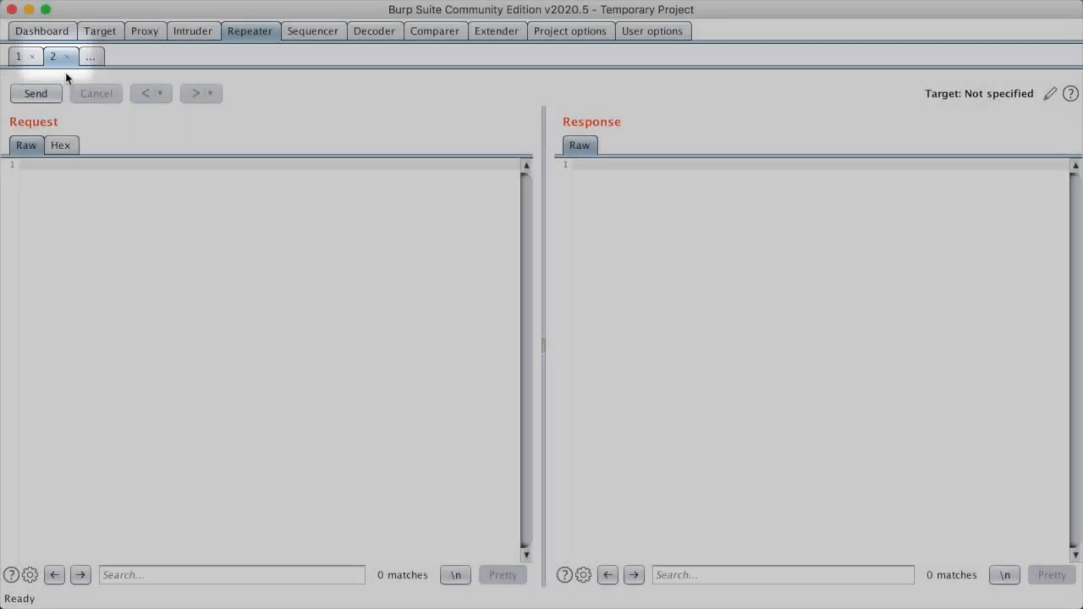
pyautogui.click(21, 60)
pyautogui.doubleClick(22, 60)
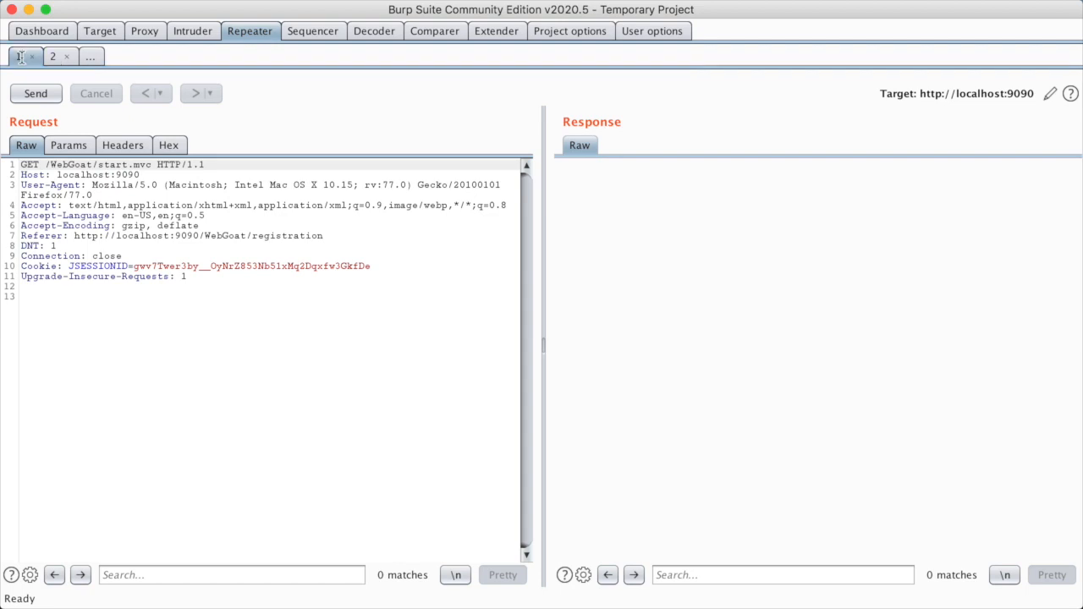
pyautogui.press('BackSpace')
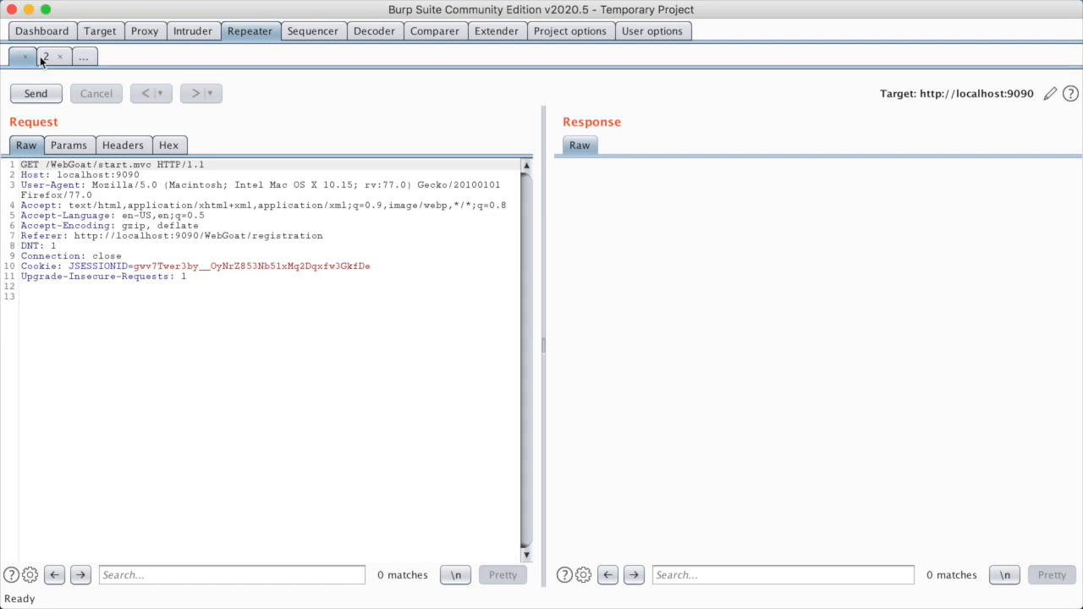
pyautogui.write('Start.mvc')
pyautogui.press('Return')
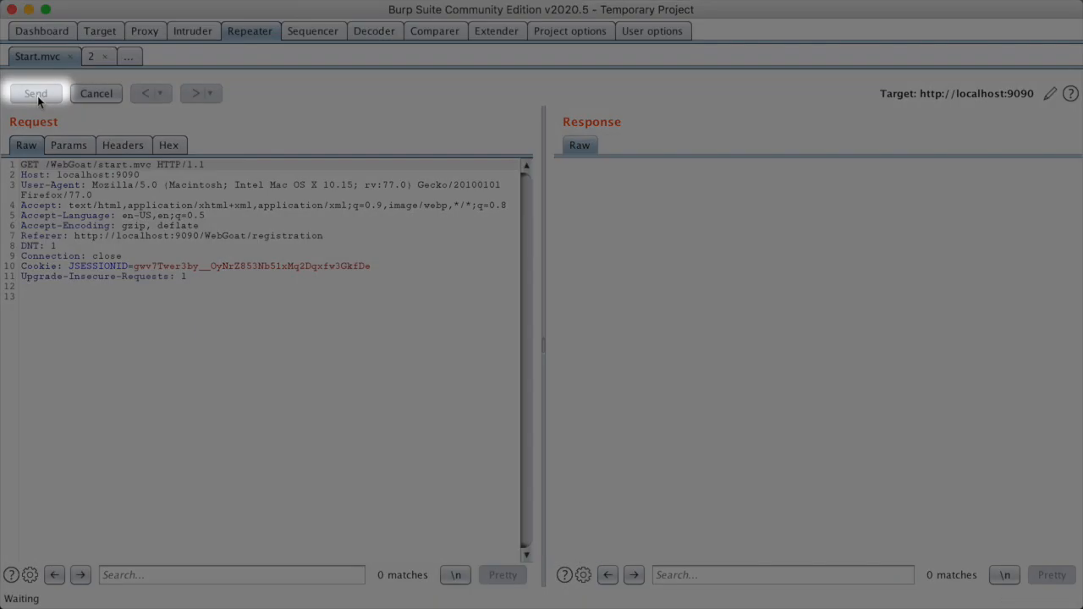
# Step: Send the start.mvc GET request and read through the raw response
pyautogui.click(35, 94)
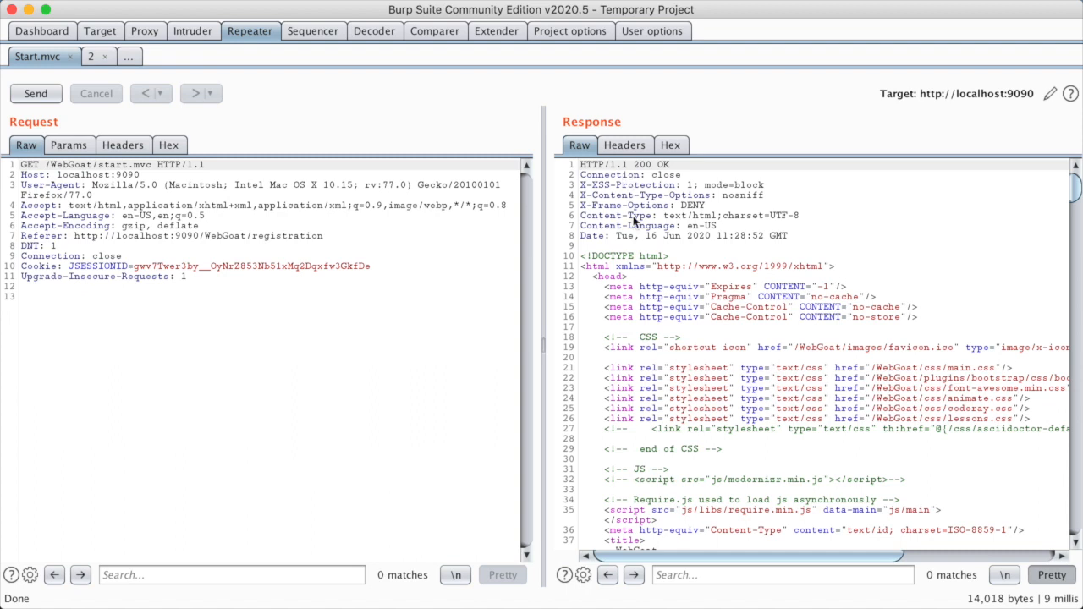
pyautogui.scroll(-7, 639, 285)
pyautogui.scroll(-15, 639, 289)
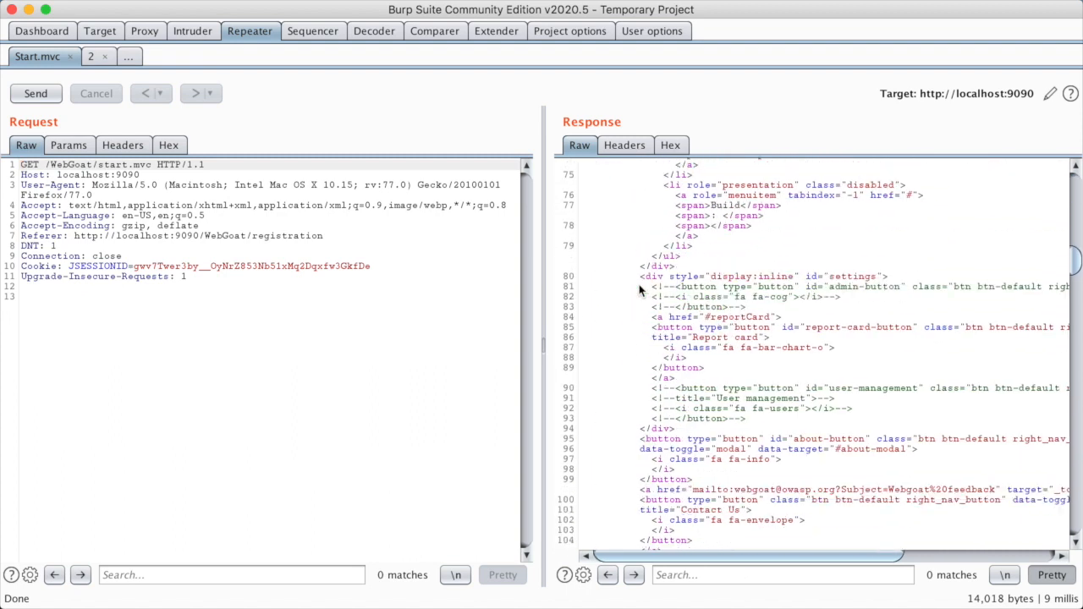
pyautogui.scroll(-12, 639, 290)
pyautogui.scroll(20, 641, 290)
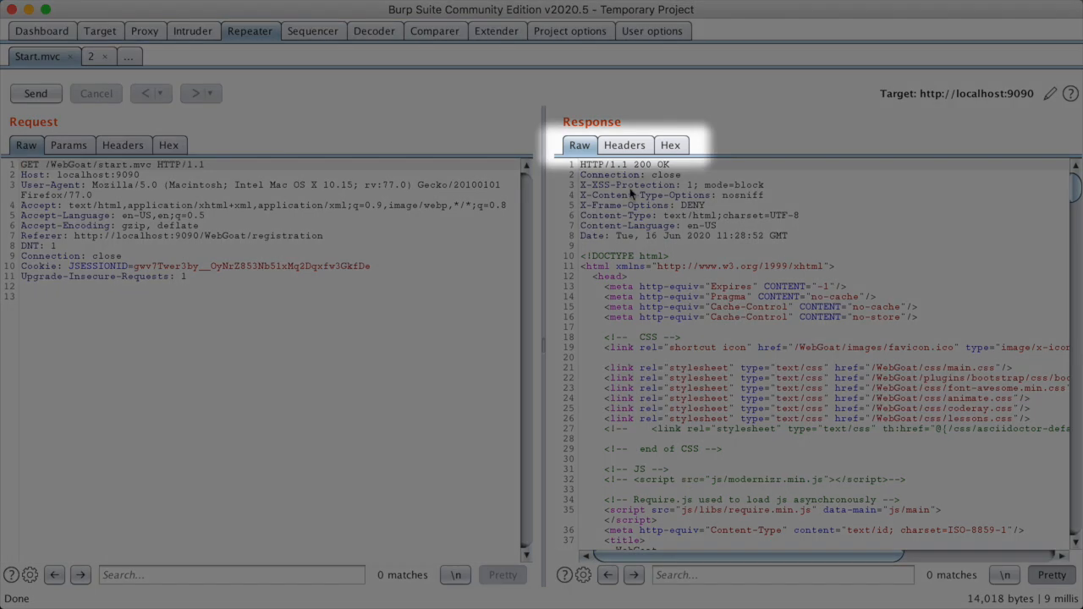
# Step: View the response's headers and hex representation, and return to its raw form
pyautogui.click(628, 153)
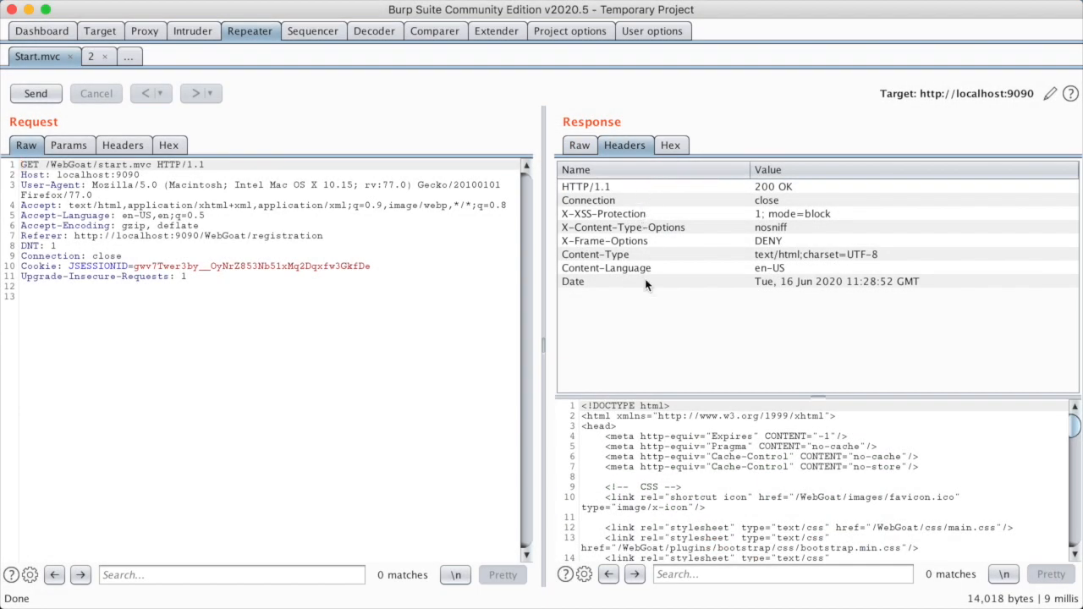
pyautogui.click(668, 145)
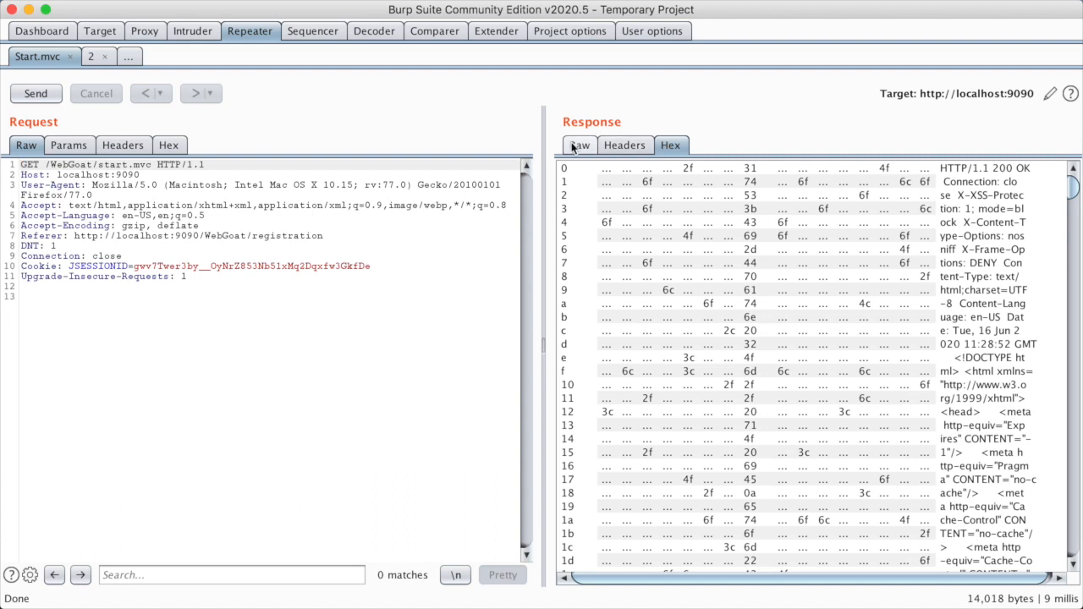
pyautogui.click(579, 146)
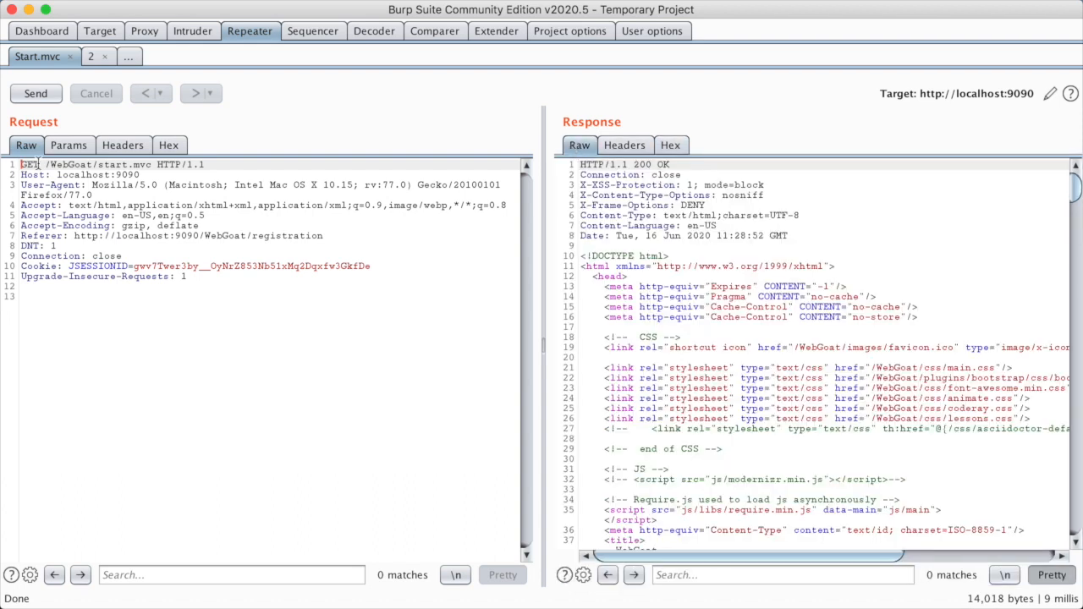
pyautogui.rightClick(31, 166)
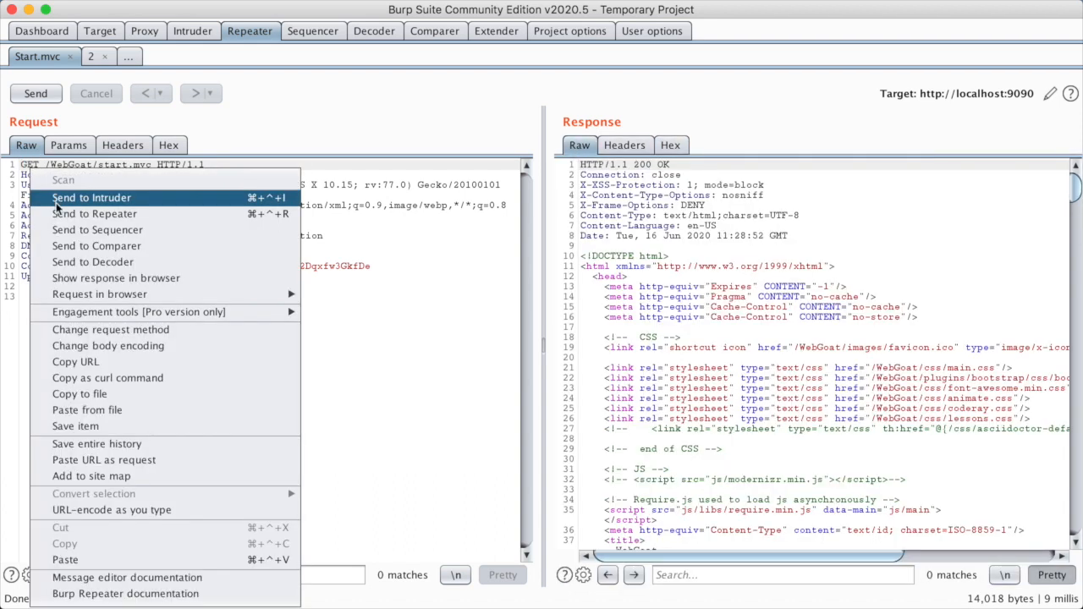
pyautogui.moveTo(59, 315)
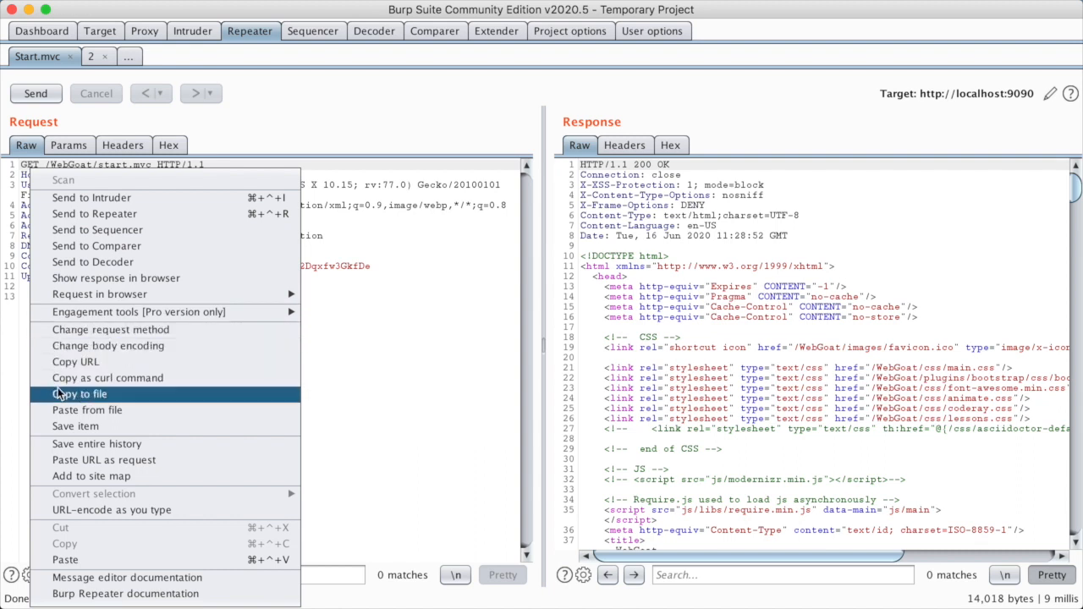
pyautogui.click(346, 189)
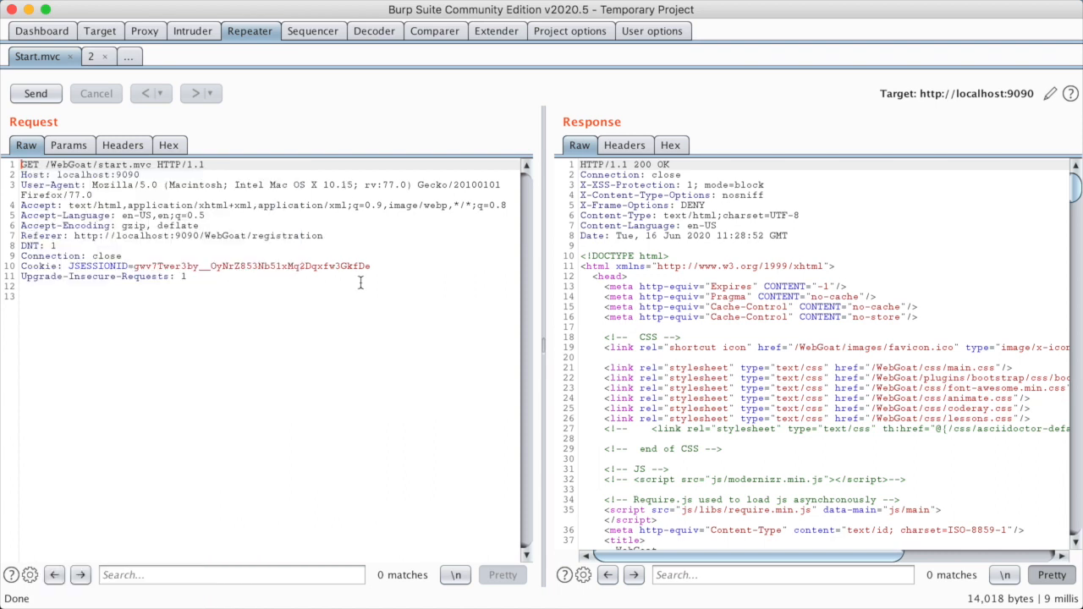
# Step: Change the request method to POST and add the body parameter user=test below the headers
pyautogui.rightClick(46, 165)
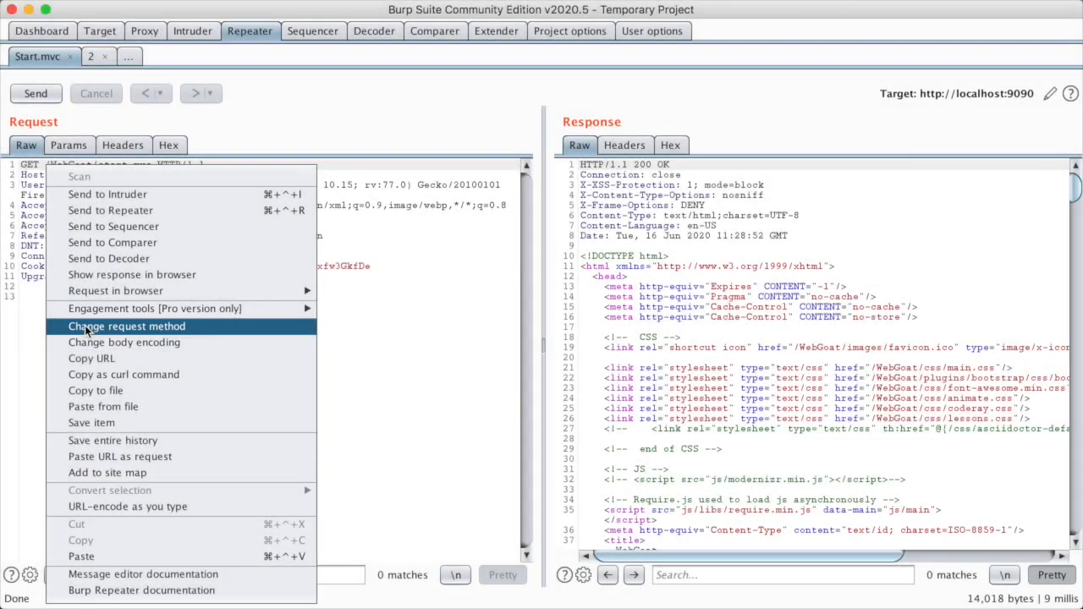
pyautogui.click(88, 328)
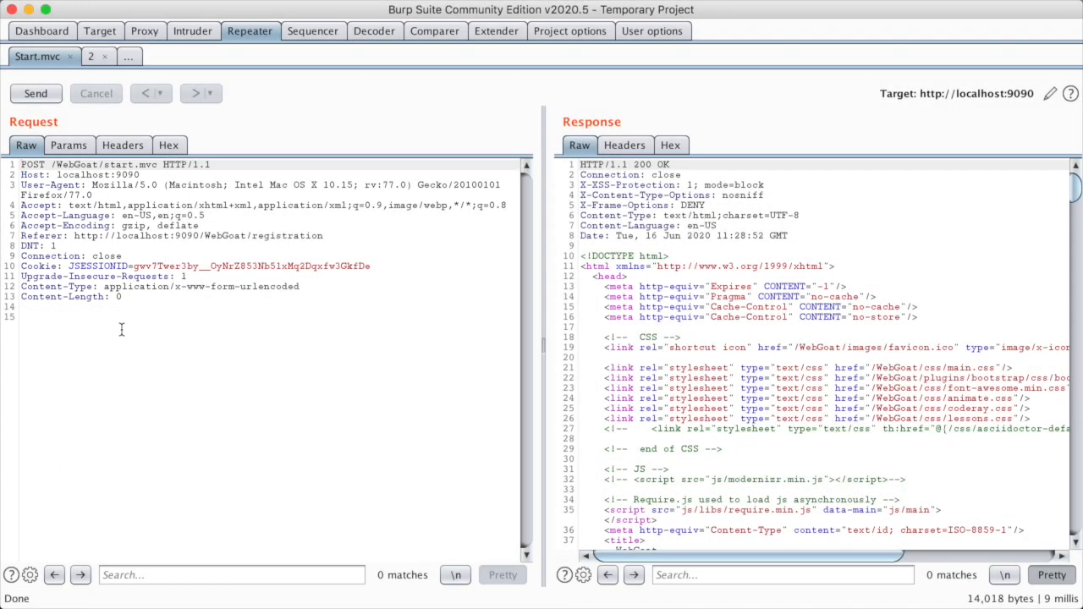
pyautogui.click(121, 329)
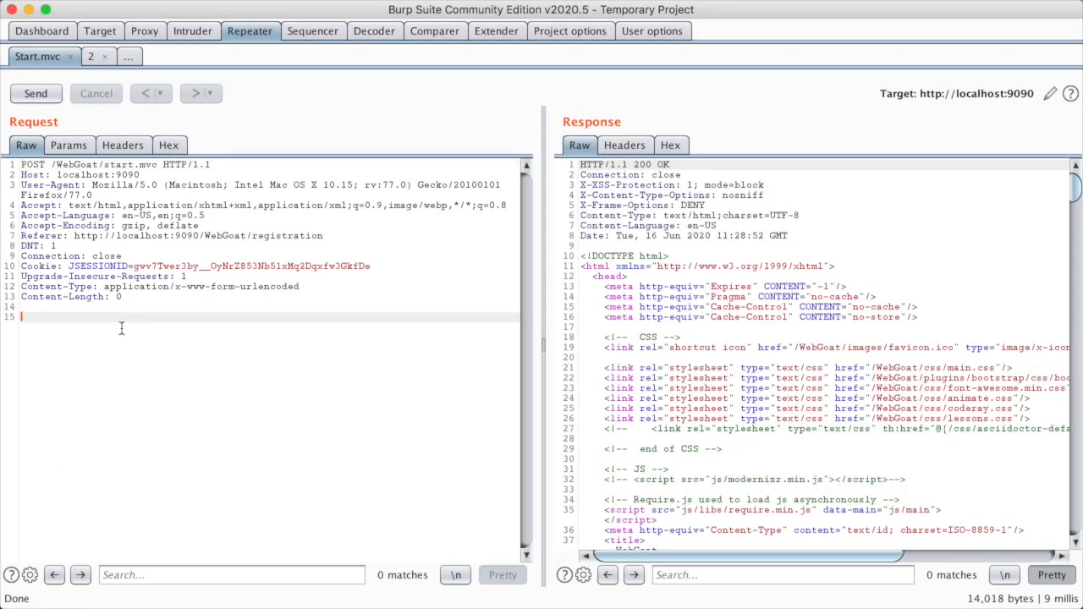
pyautogui.write('user=test')
pyautogui.press('BackSpace')
pyautogui.press('BackSpace')
pyautogui.press('BackSpace')
pyautogui.press('BackSpace')
pyautogui.press('BackSpace')
pyautogui.press('BackSpace')
pyautogui.press('BackSpace')
pyautogui.press('BackSpace')
pyautogui.press('BackSpace')
pyautogui.write('user')
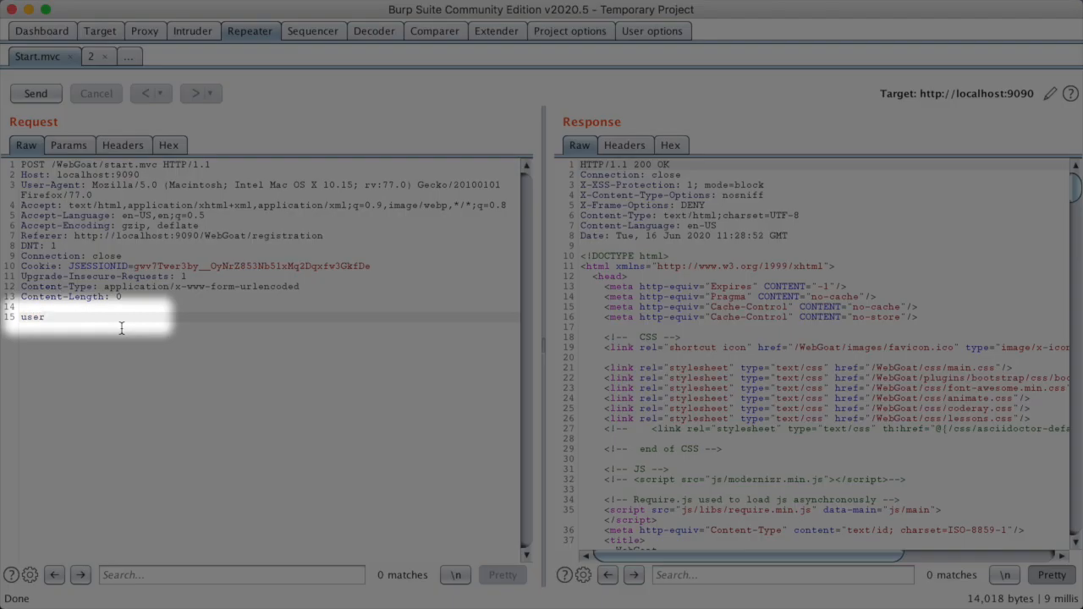
pyautogui.write('=test')
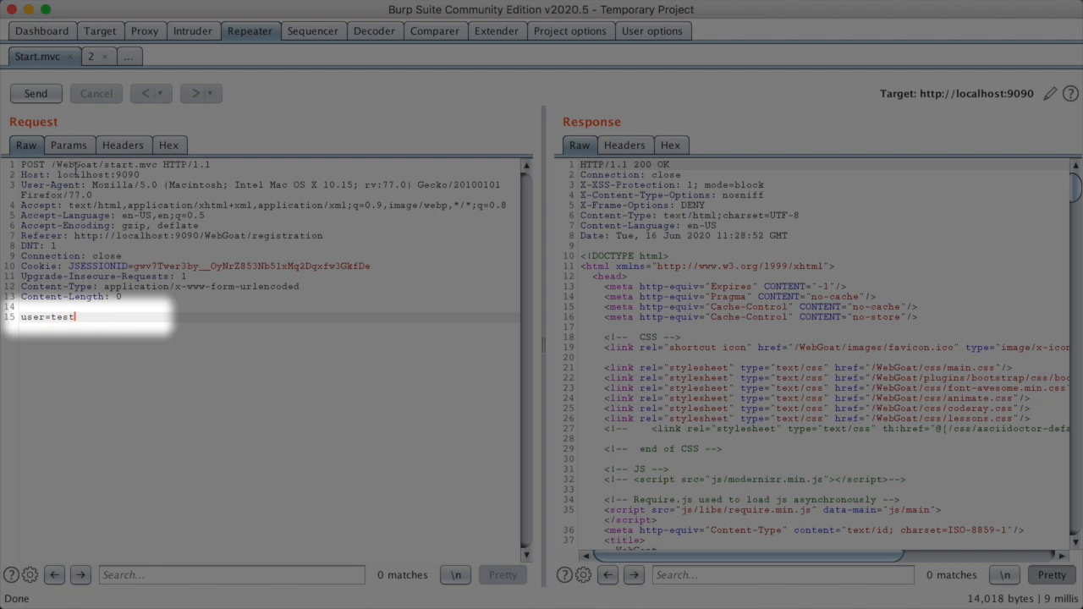
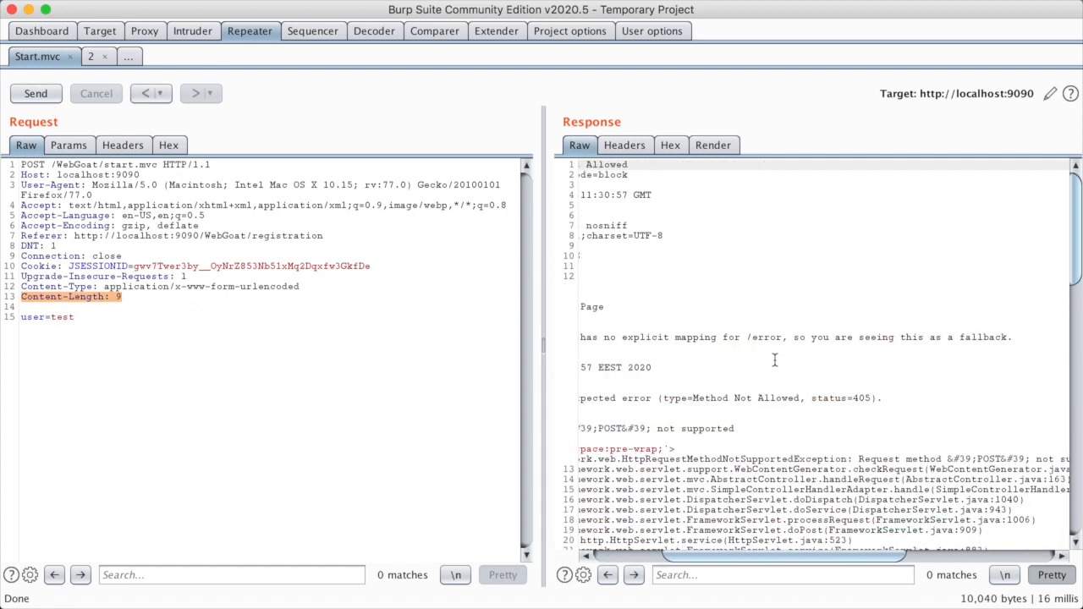
# Step: Examine the status line and the Allow header in the response to the POST request
pyautogui.hscroll(-5, 770, 355)
pyautogui.moveTo(781, 165); pyautogui.dragTo(579, 164)
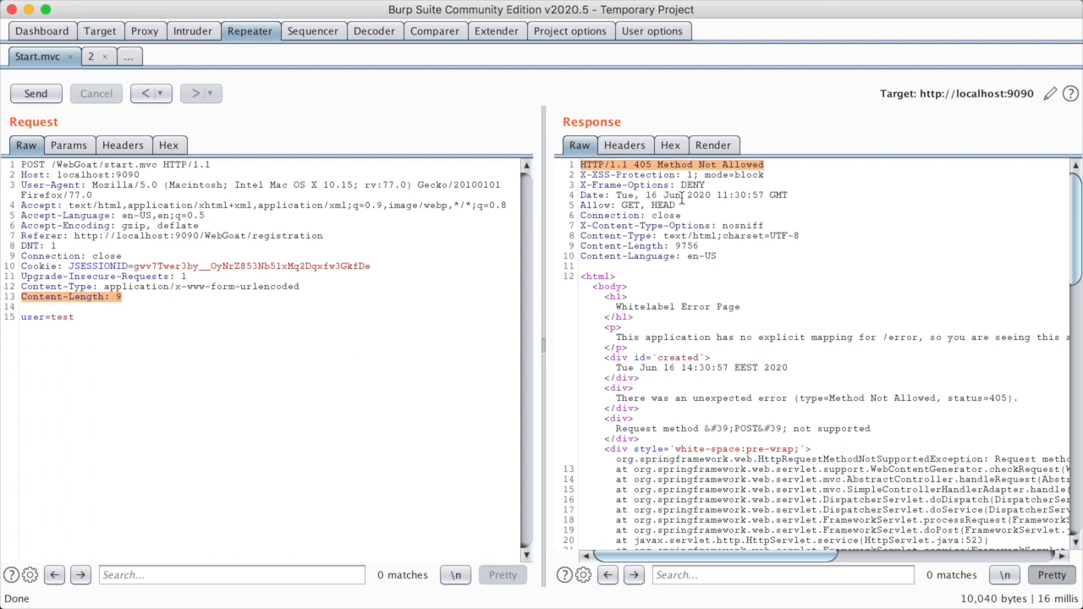
pyautogui.click(624, 205)
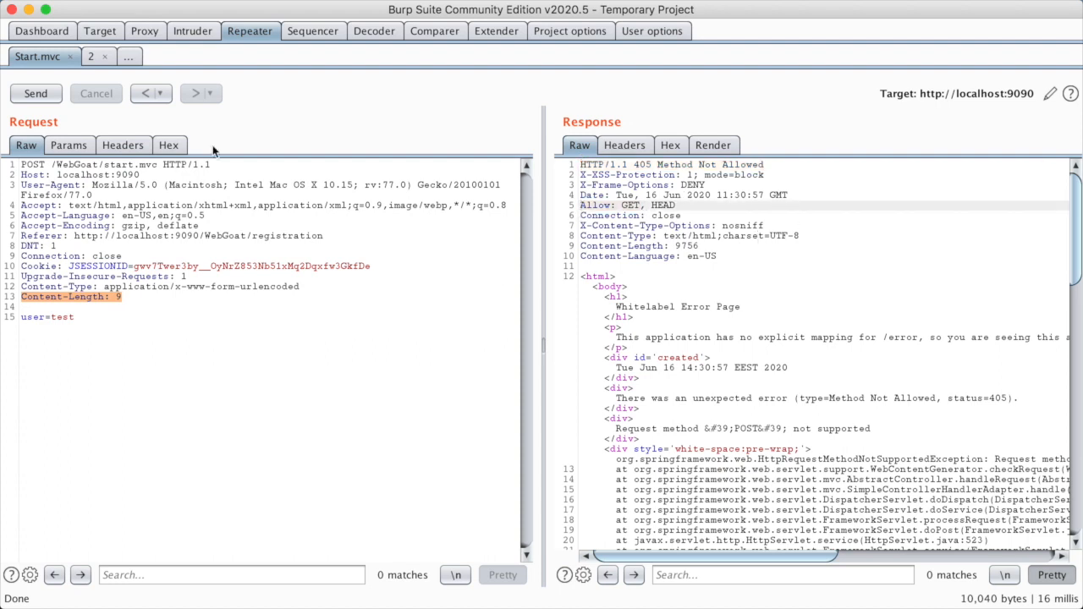
# Step: Change the request method back to GET and send it with the user=test parameter in the URL
pyautogui.rightClick(58, 173)
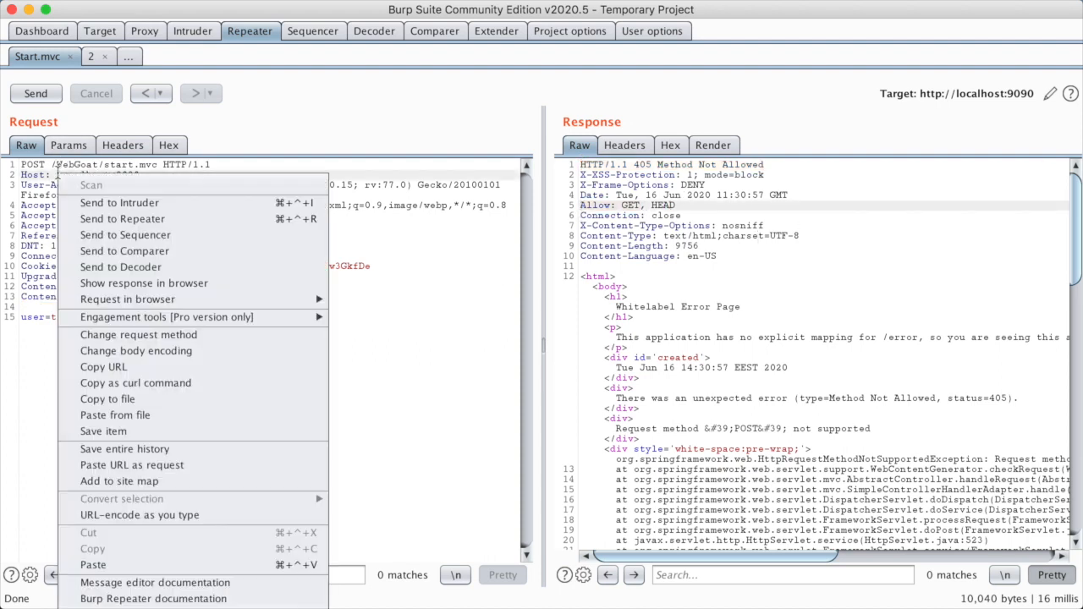
pyautogui.click(110, 335)
pyautogui.moveTo(211, 165); pyautogui.dragTo(153, 165)
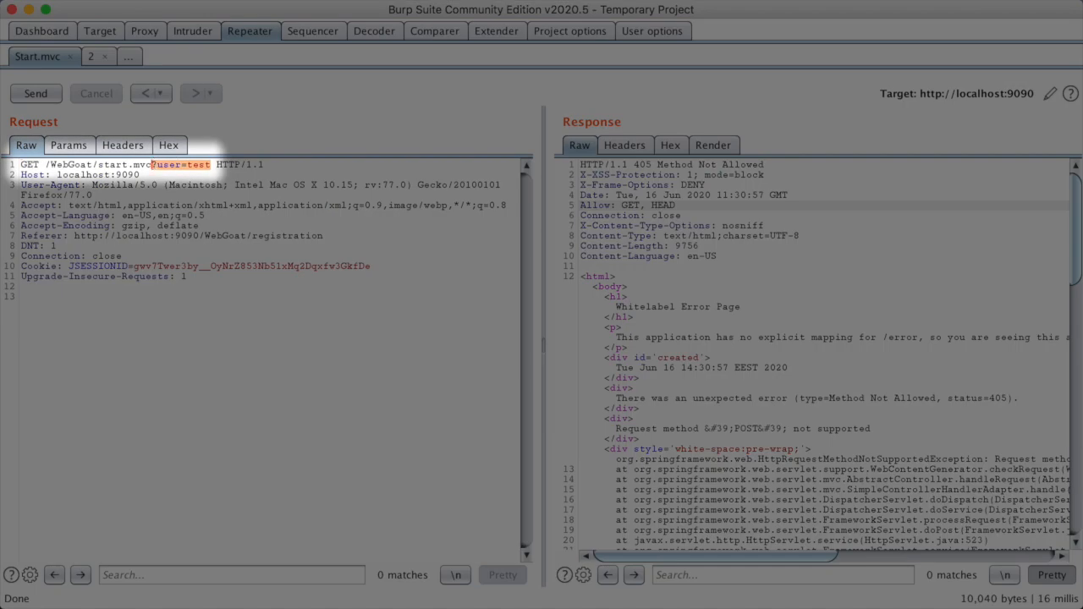
pyautogui.click(35, 93)
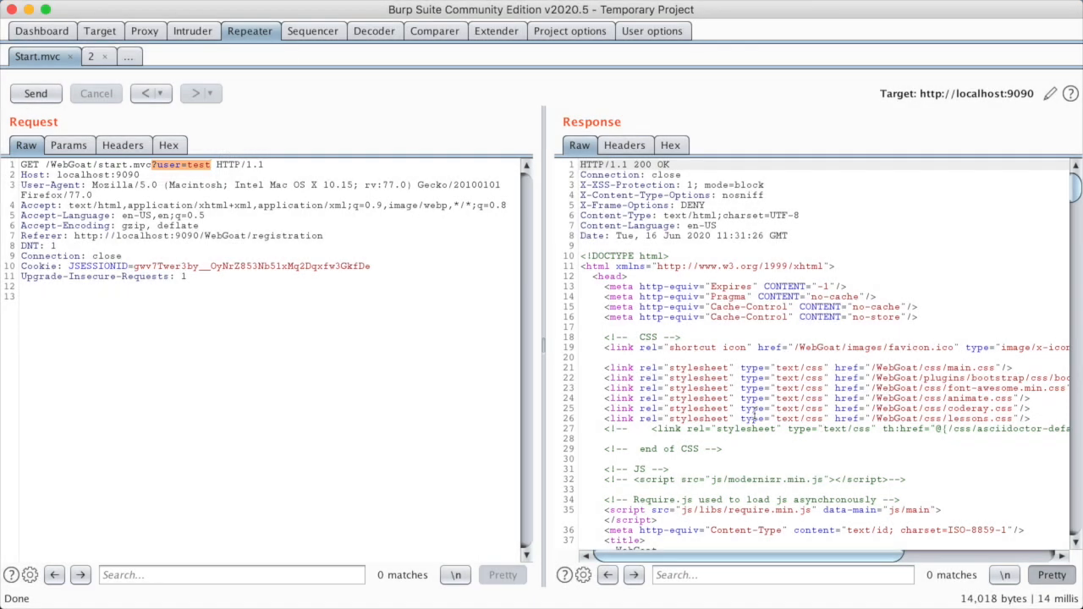
pyautogui.scroll(-5, 755, 414)
pyautogui.scroll(5, 755, 414)
pyautogui.click(194, 256)
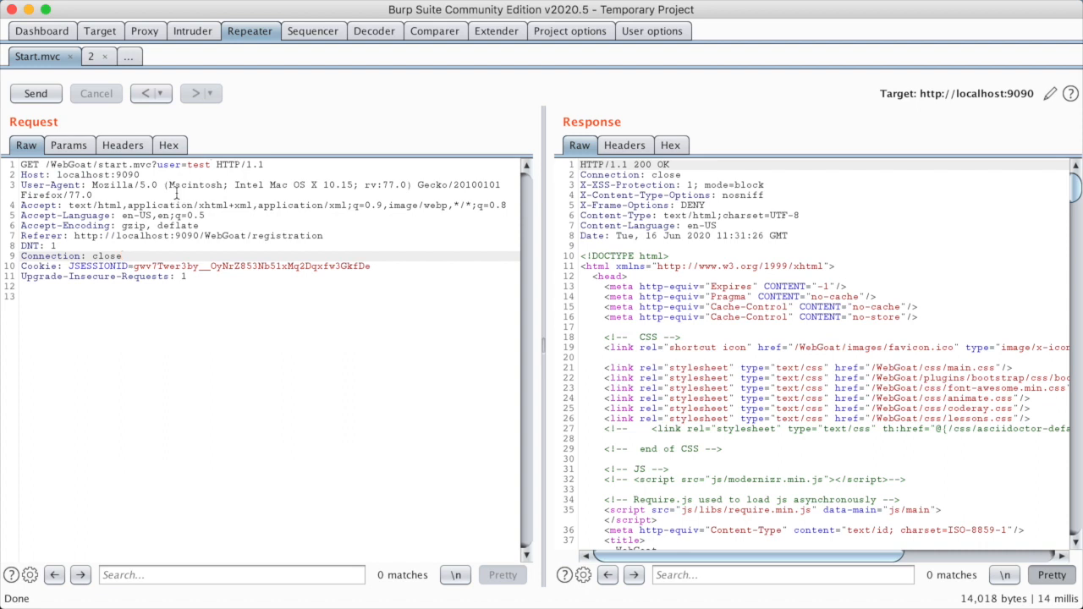
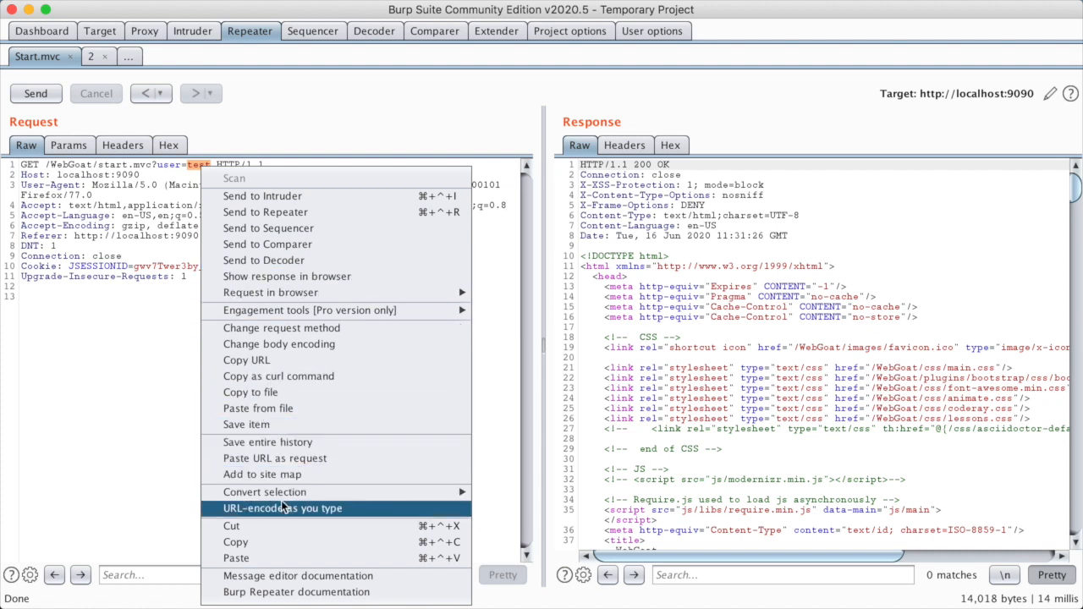
# Step: URL-encode all characters of the selected user parameter value test in the request line
pyautogui.moveTo(300, 498)
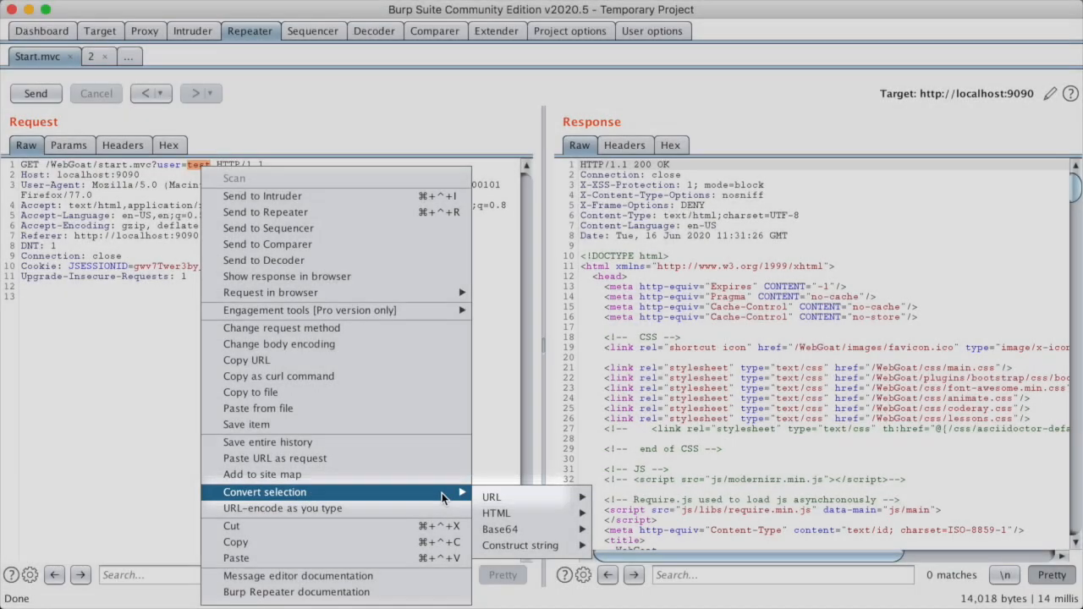
pyautogui.moveTo(488, 500)
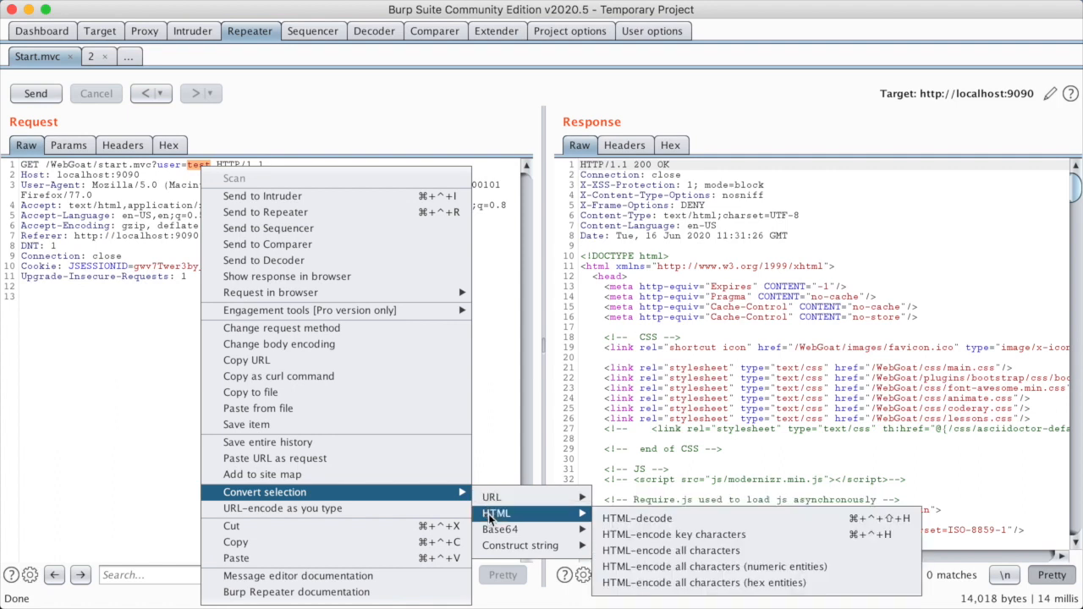
pyautogui.moveTo(493, 537)
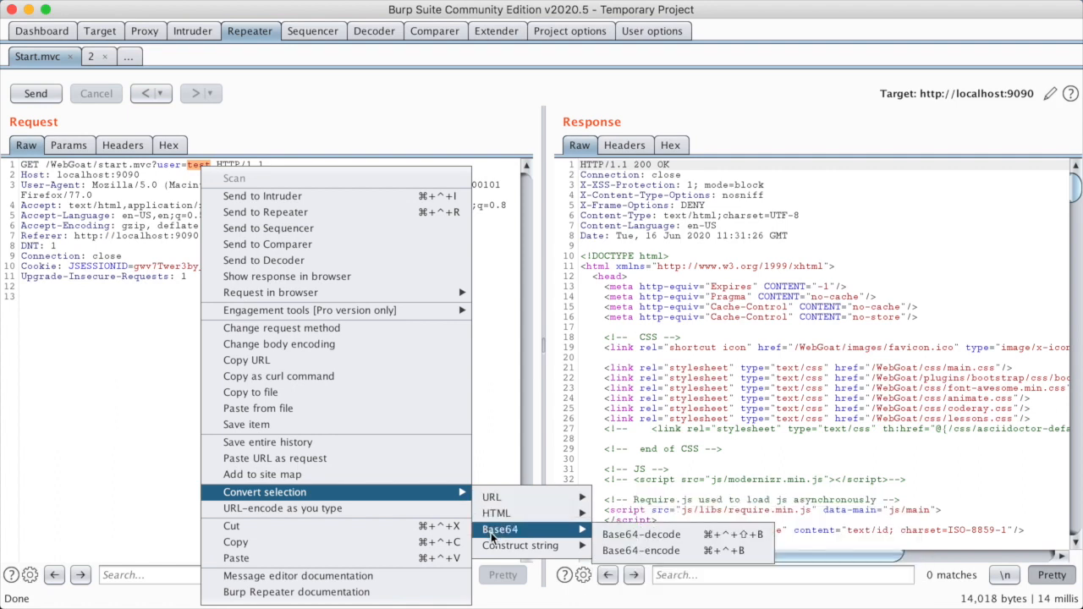
pyautogui.moveTo(520, 549)
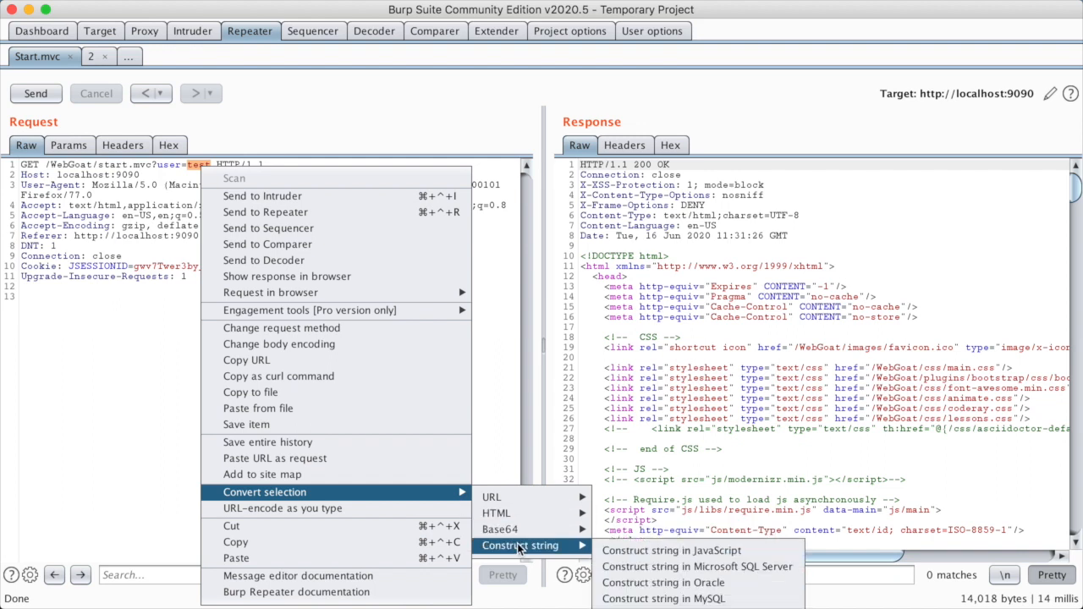
pyautogui.moveTo(546, 496)
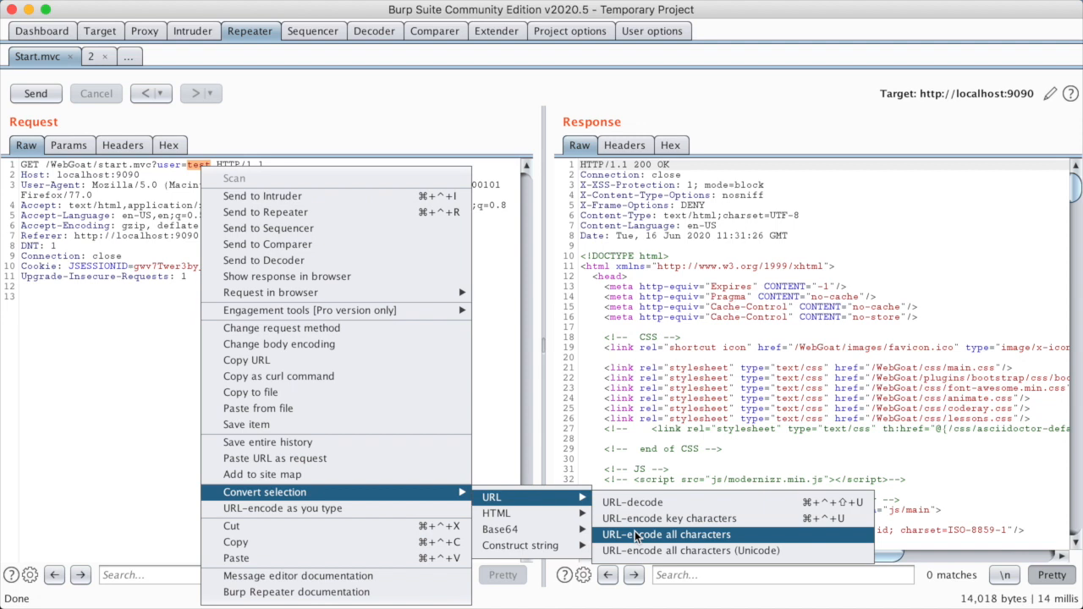
pyautogui.click(635, 535)
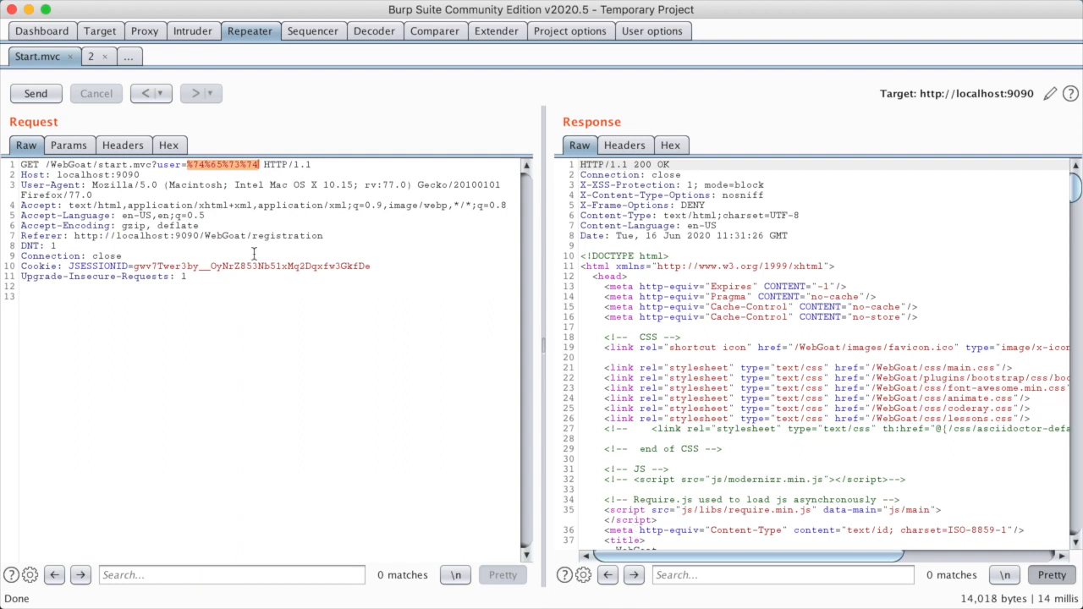
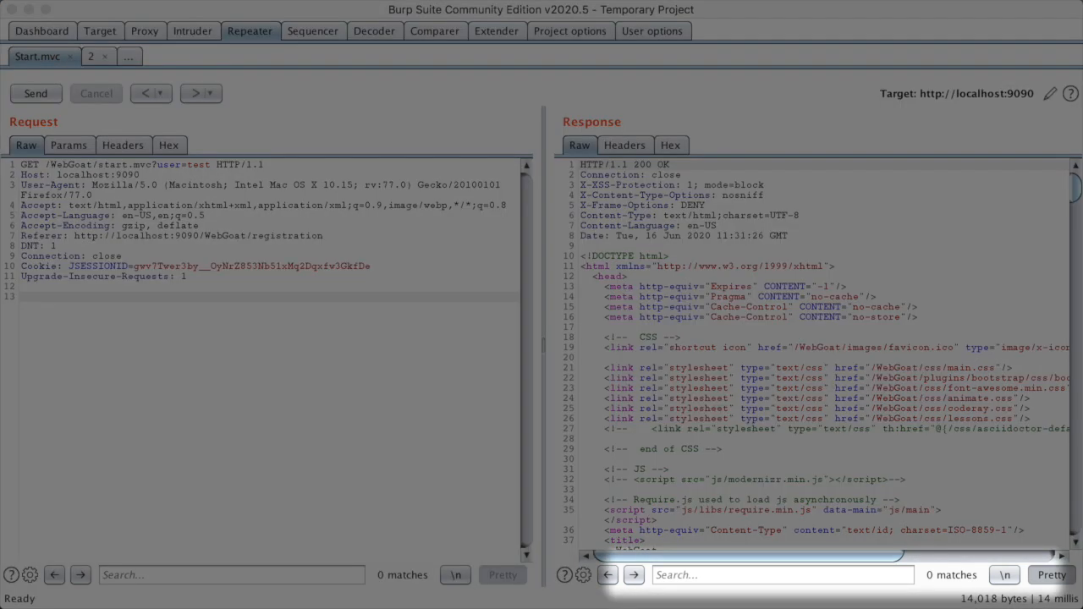
# Step: Search the response for "webgoat" and move forward through the highlighted matches
pyautogui.click(688, 580)
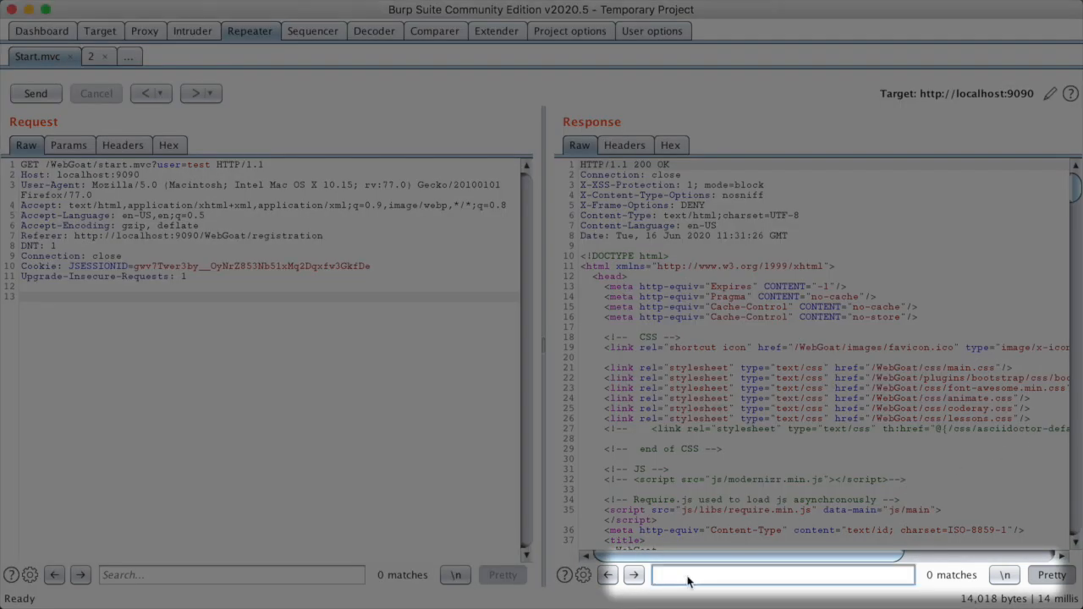
pyautogui.write('what is')
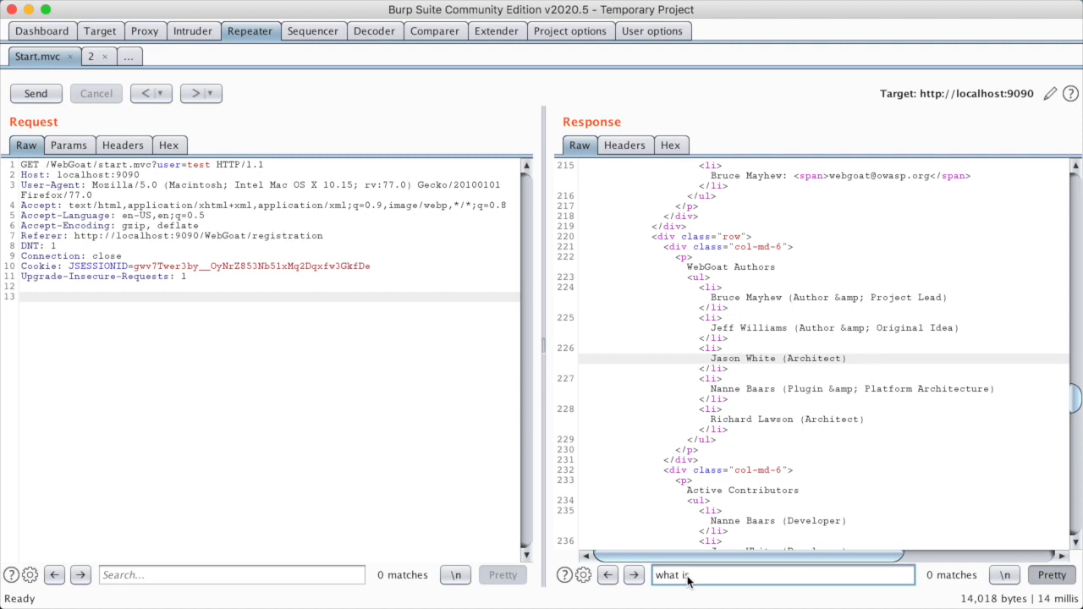
pyautogui.press('BackSpace')
pyautogui.press('BackSpace')
pyautogui.press('BackSpace')
pyautogui.press('BackSpace')
pyautogui.press('BackSpace')
pyautogui.press('BackSpace')
pyautogui.write('eb')
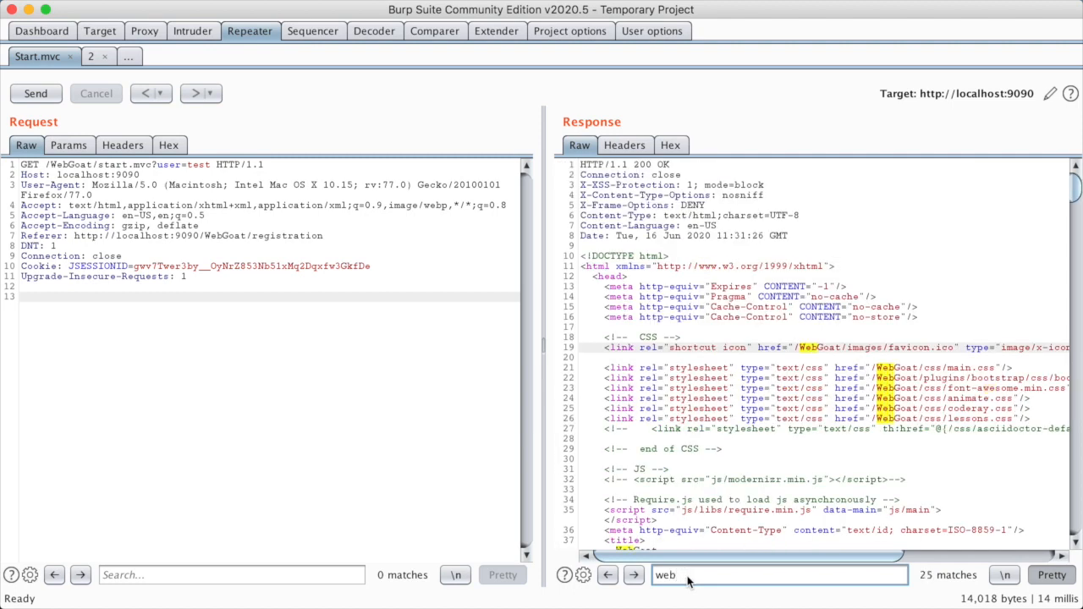
pyautogui.write('goat')
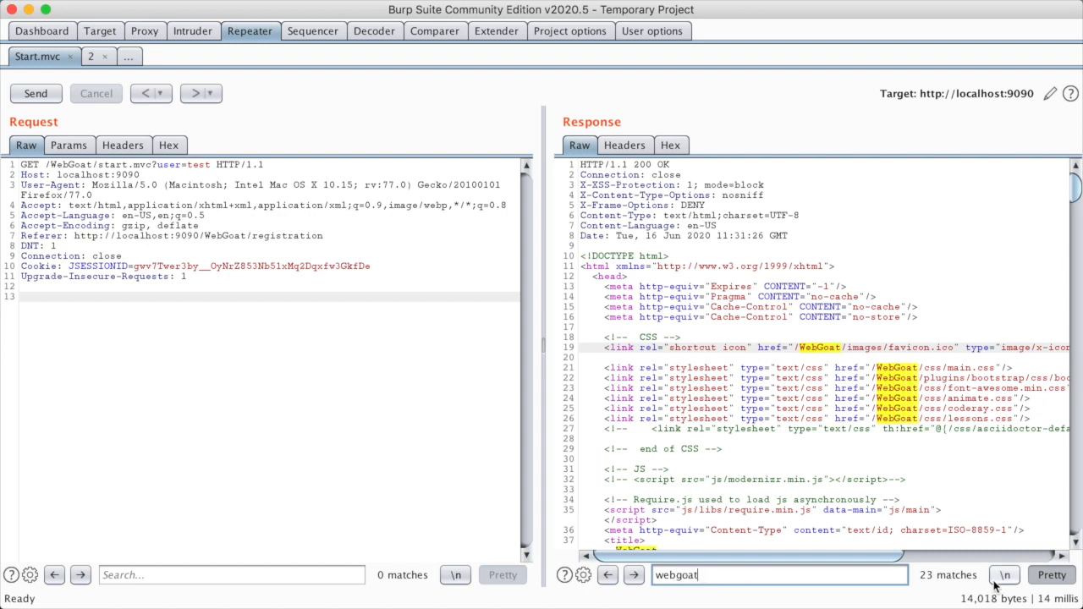
pyautogui.click(633, 575)
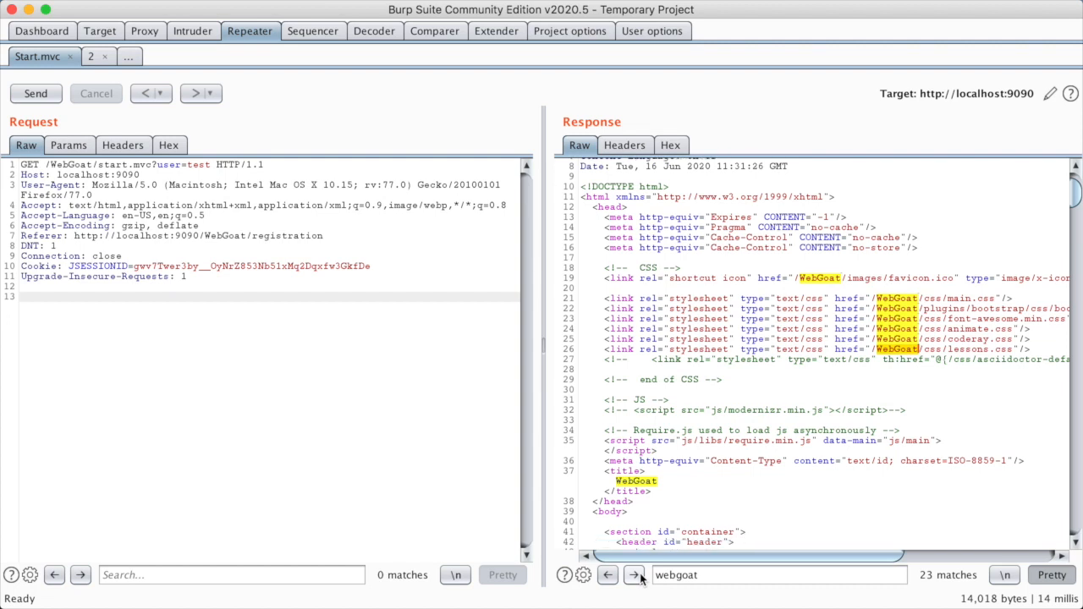
pyautogui.click(633, 574)
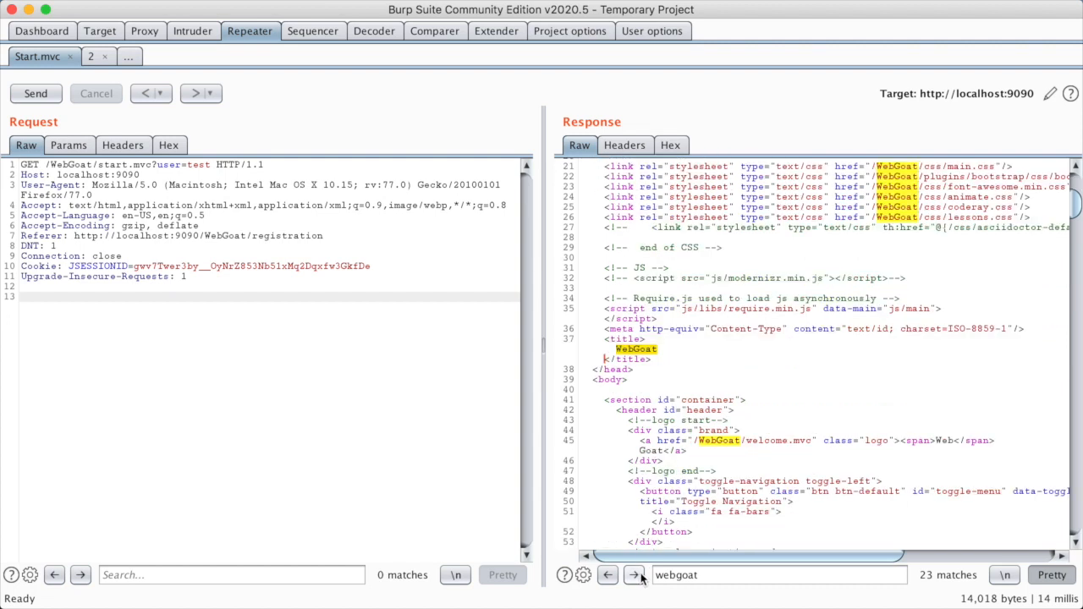
# Step: Enable auto-scroll to match when text changes for the response search, and search the response for "foot"
pyautogui.click(583, 575)
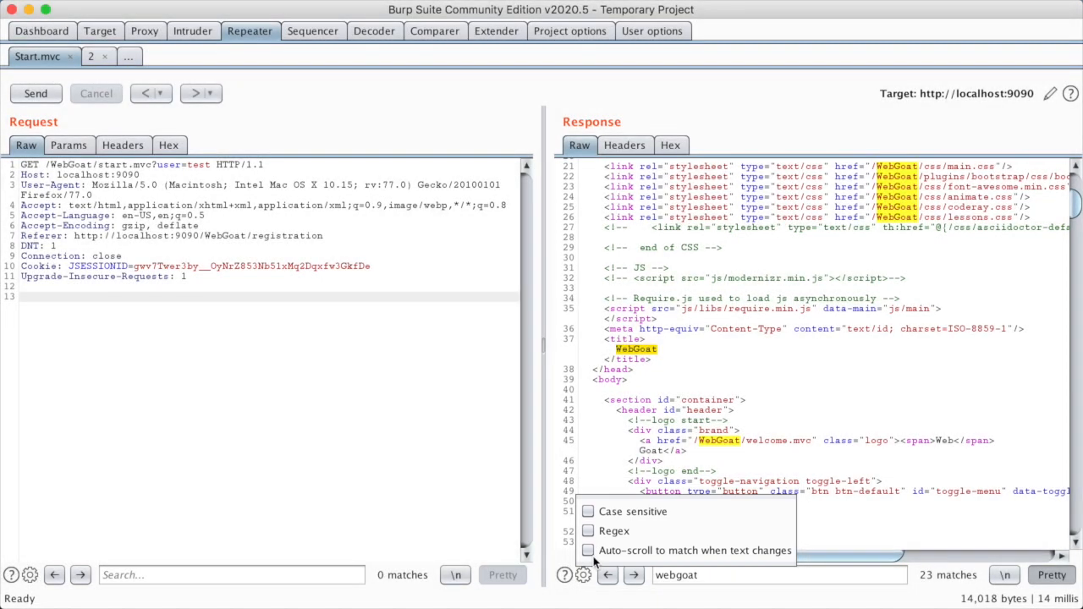
pyautogui.click(590, 551)
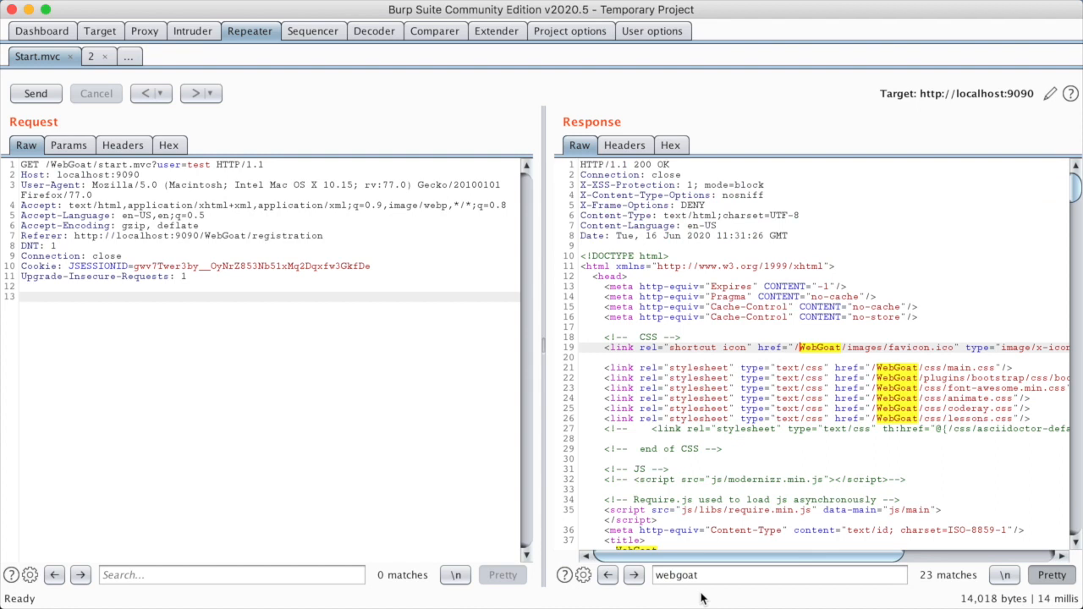
pyautogui.click(732, 577)
pyautogui.press('super+a')
pyautogui.write('foot')
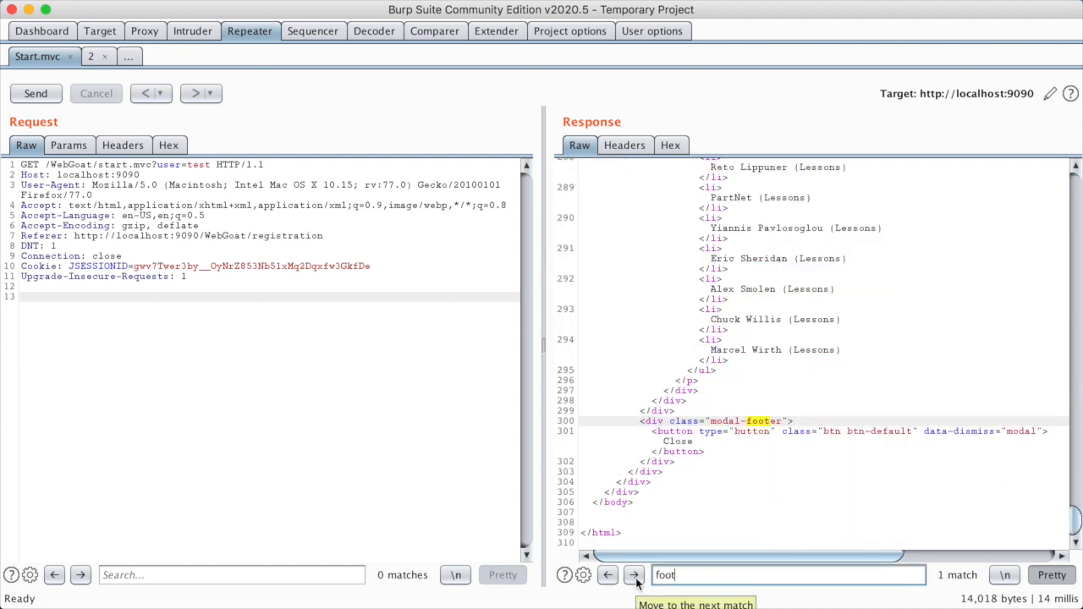